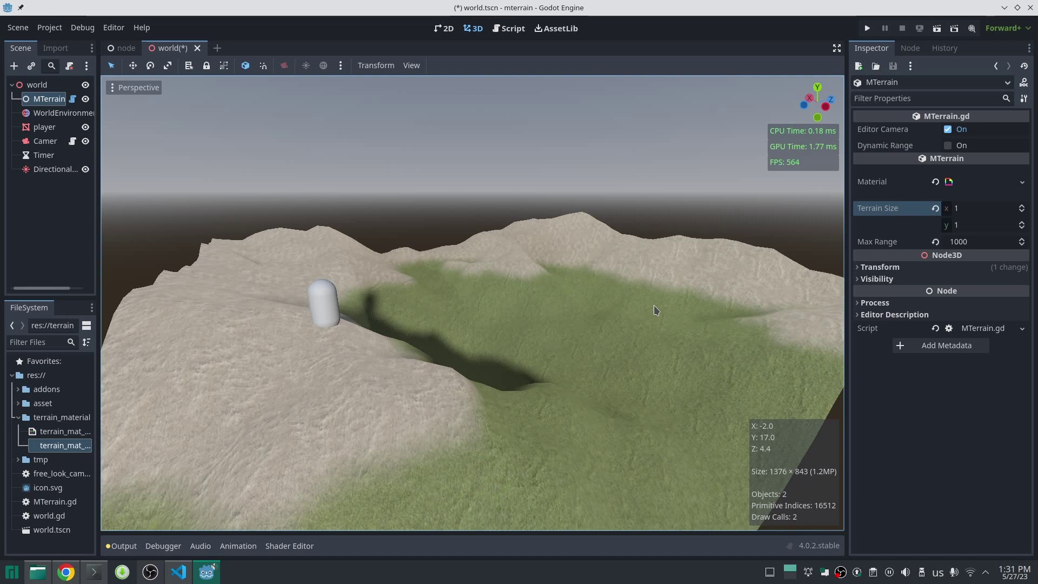
Step: Set the MTerrain's Terrain Size to 1000 in x and 1000 in y
left_click(978, 208)
type("1000")
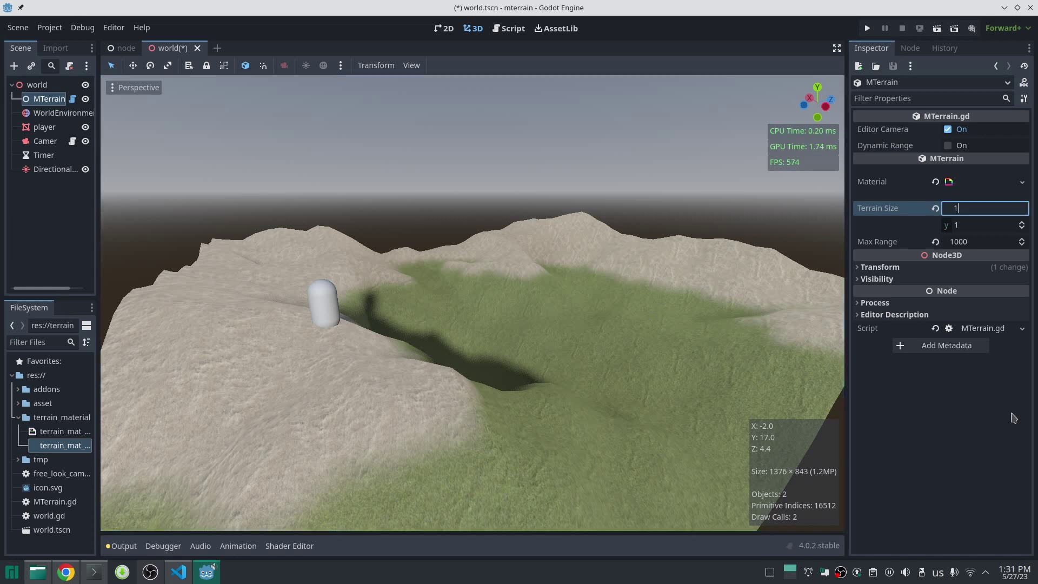
key("Tab")
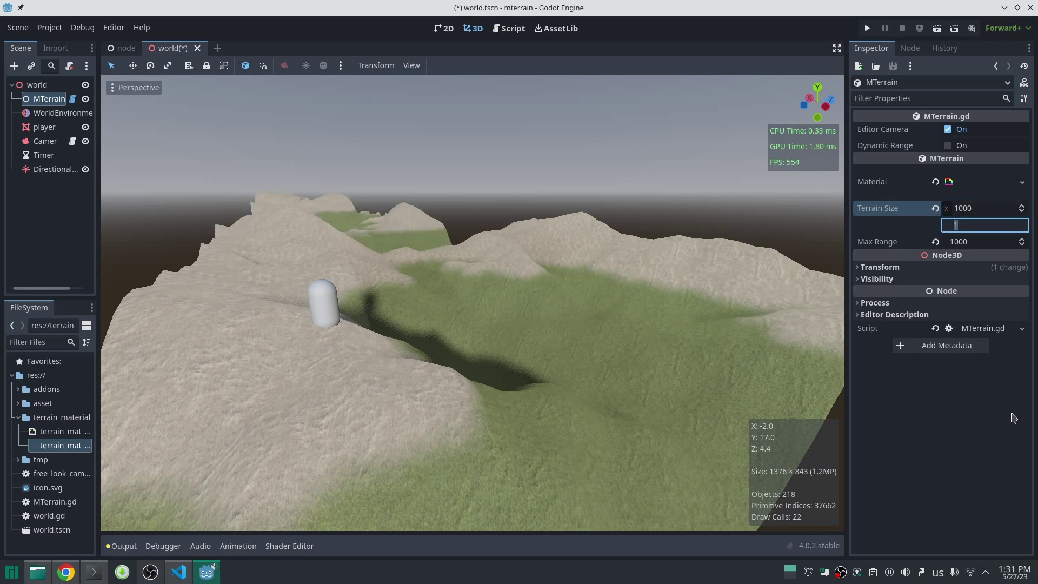
type("1000")
key("Return")
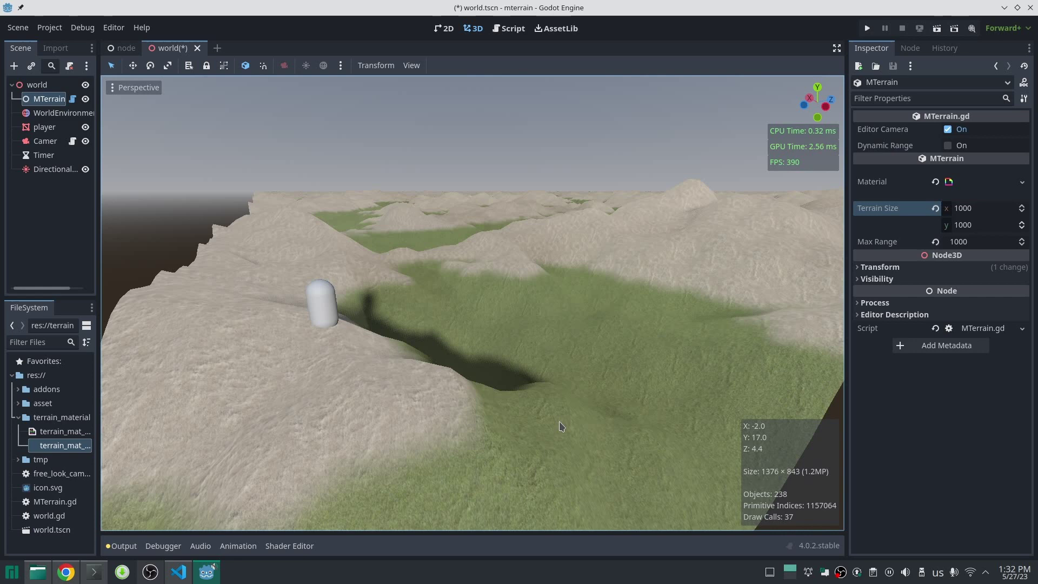
Step: Fly over the enlarged terrain to examine its wireframe mesh density and its textured surface from high and low altitude
key("w")
scroll(561, 427, "up", 3)
right_click_drag(561, 427, 585, 392)
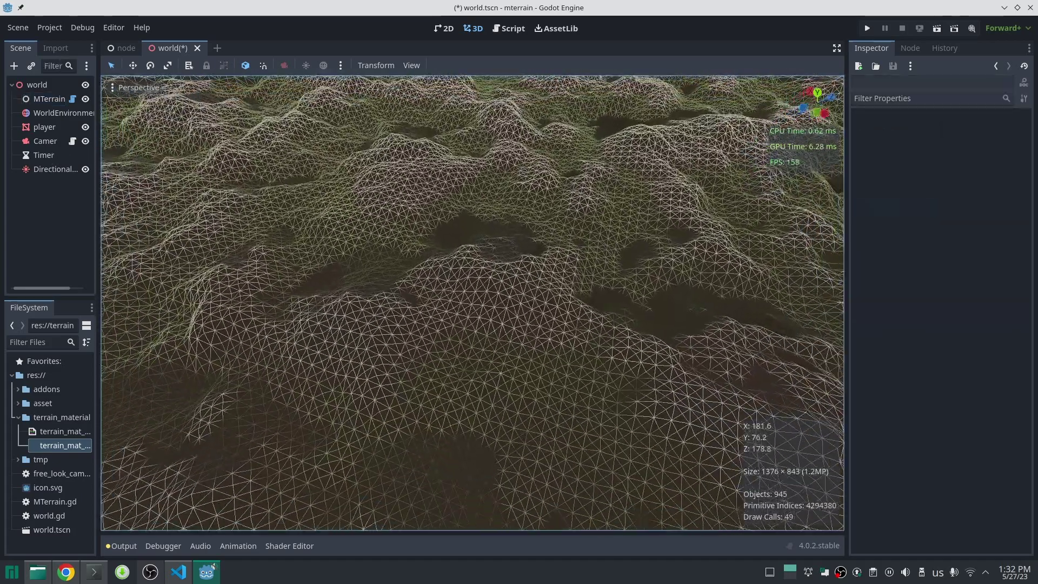
right_click_drag(471, 303, 472, 302)
scroll(472, 302, "up", 3)
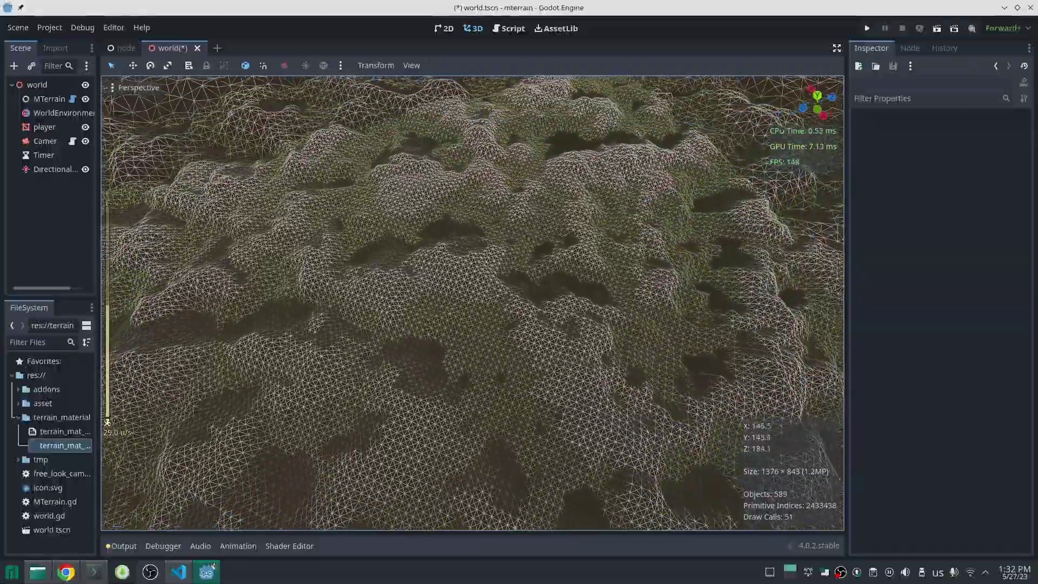
right_click_drag(213, 156, 212, 156)
scroll(213, 156, "up", 8)
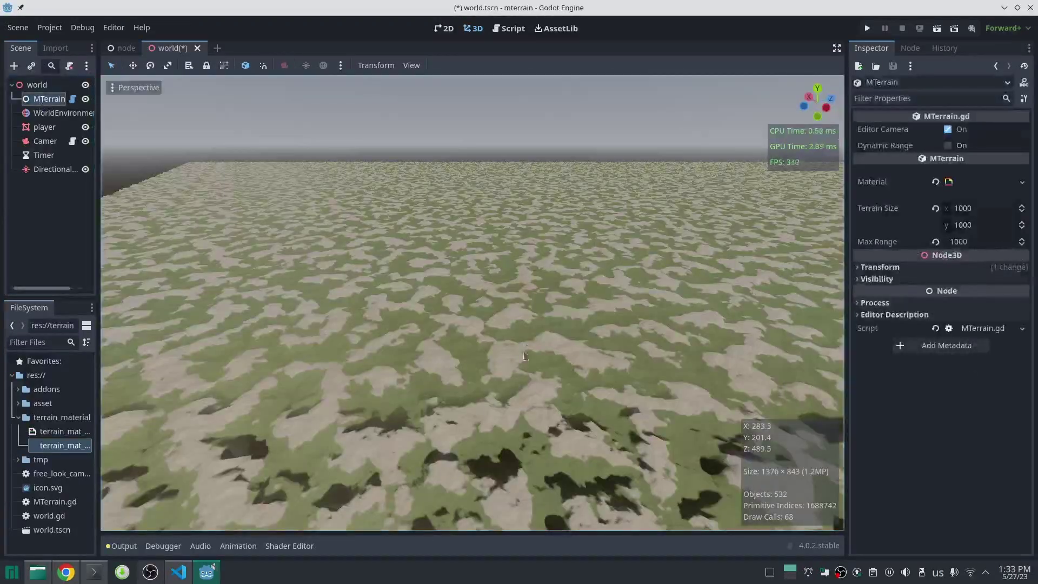
right_click_drag(472, 253, 472, 302)
key("w")
scroll(472, 253, "up", 4)
right_click_drag(524, 359, 525, 281)
Step: Set the terrain's Max Range to 20
left_click(959, 241)
type("20")
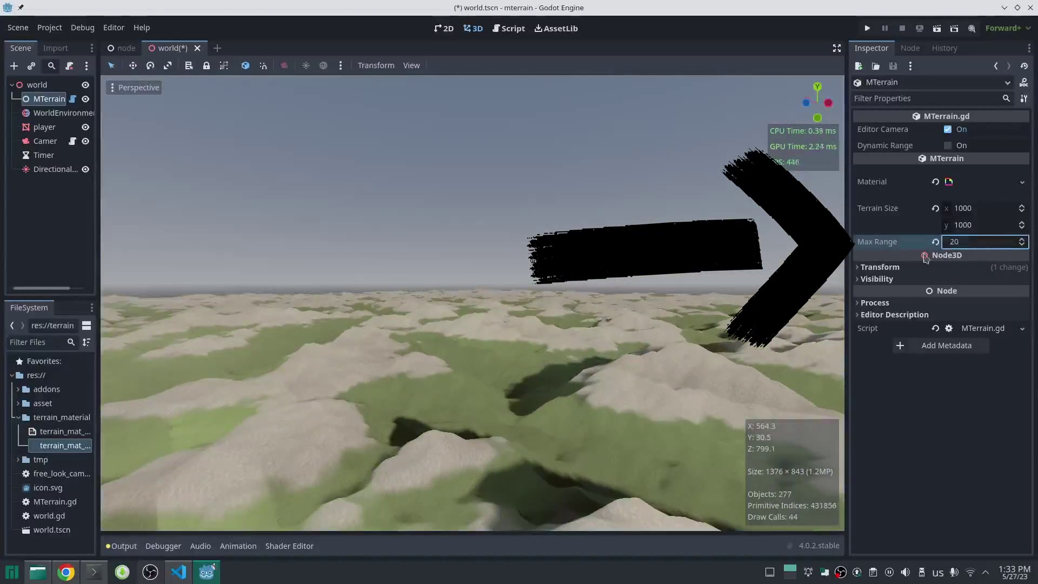
key("Return")
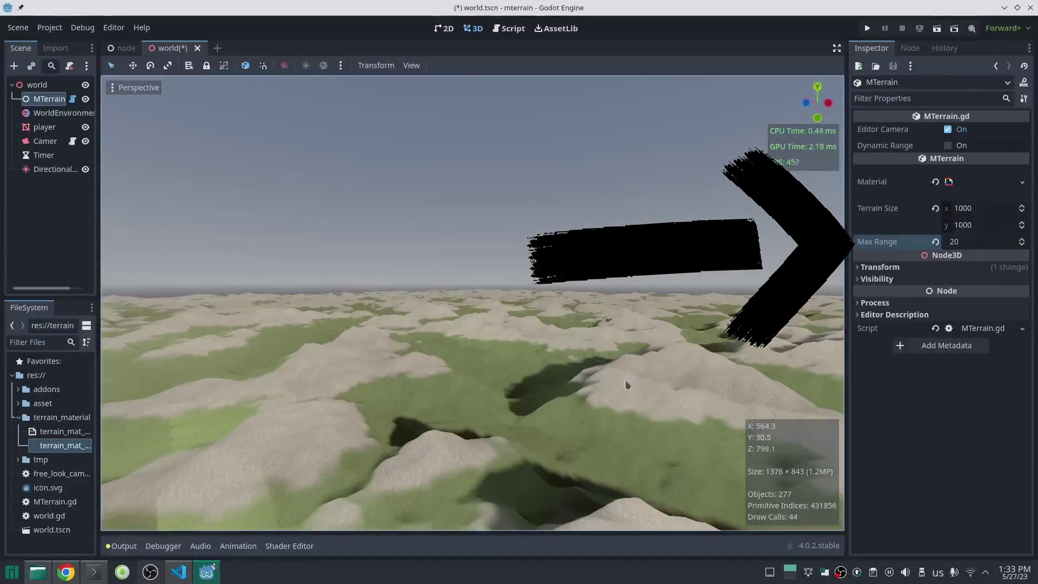
Step: Fly low across the terrain to examine the surface detail at the reduced Max Range
scroll(499, 383, "up", 3)
key("w")
key("e")
mouse_move(499, 384)
right_mouse_down()
mouse_move(498, 414)
mouse_move(452, 405)
mouse_move(453, 376)
mouse_move(517, 431)
mouse_move(497, 384)
right_mouse_up()
key("w")
key("w")
scroll(465, 392, "up", 2)
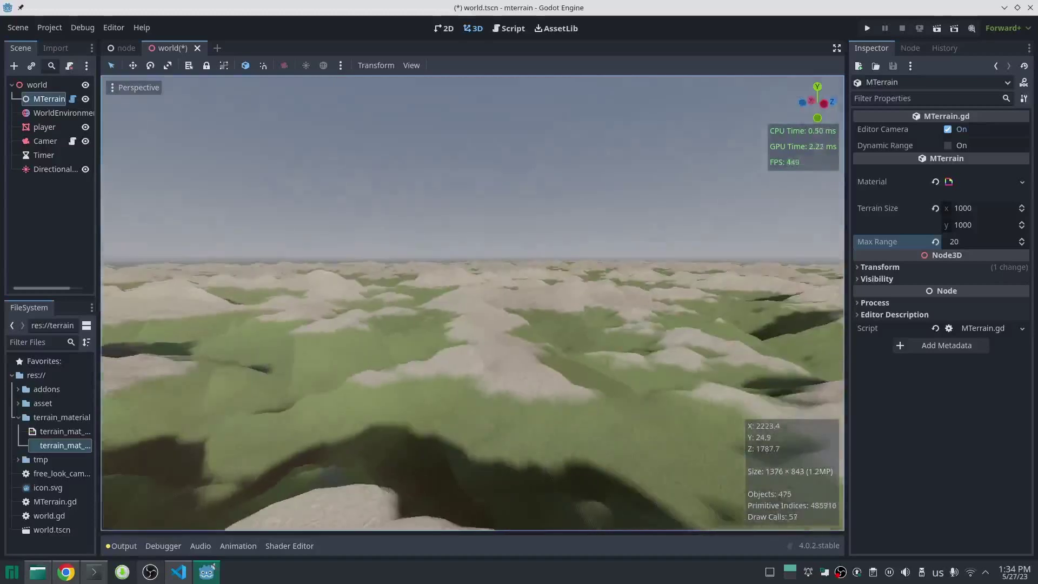
right_click_drag(644, 352, 644, 351)
Step: Set the terrain's Max Range to 100
left_click(951, 242)
type("100")
key("Return")
Step: Fly across the terrain at varying heights to examine its detail with the Max Range of 100
key("e")
scroll(644, 351, "up", 20)
key("w")
key("q")
key("e")
scroll(644, 352, "down", 20)
right_click_drag(473, 303, 472, 303)
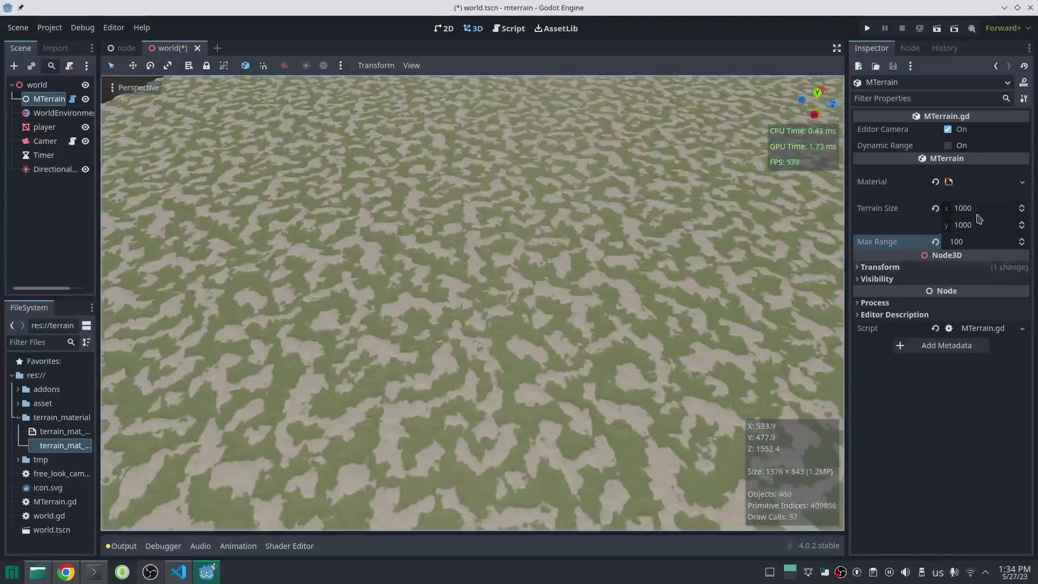
Step: Clear the MTerrain's Material so that it is empty
left_click(995, 204)
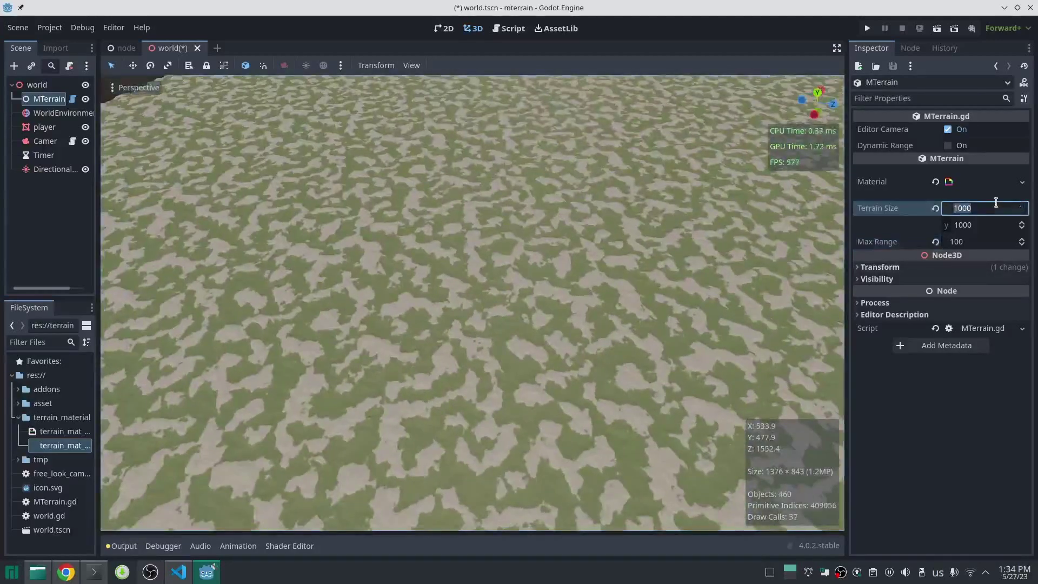
left_click(49, 98)
left_click(935, 182)
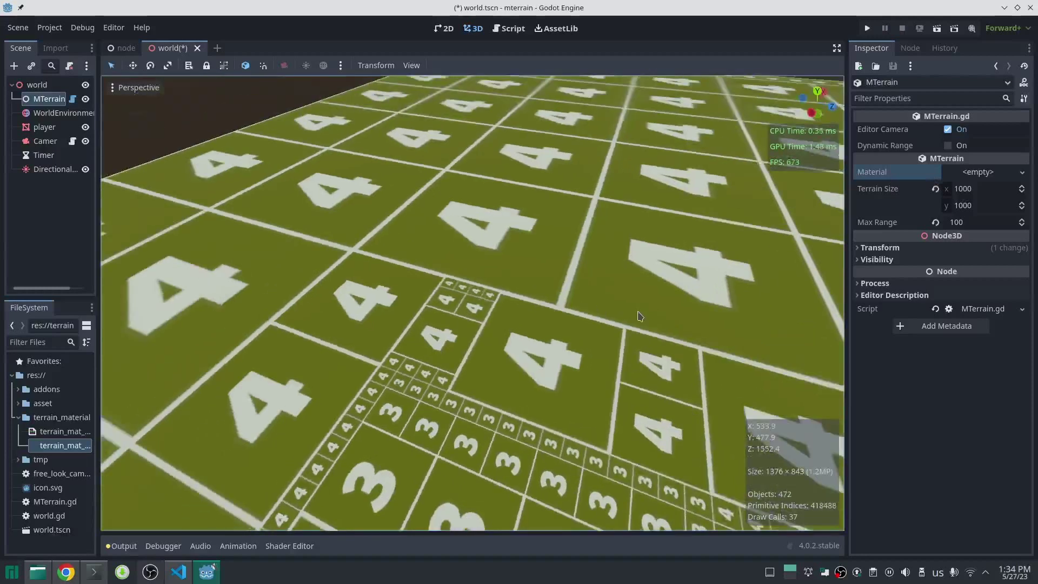
Step: Examine the numbered level-of-detail chunks across the terrain, both close to the surface and from above
right_click_drag(635, 334, 636, 334)
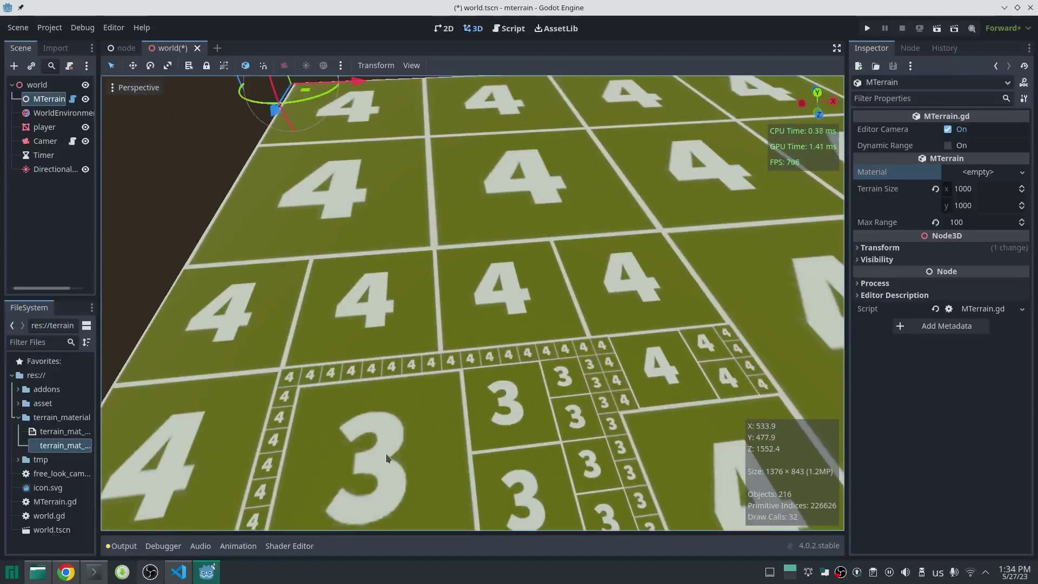
right_click_drag(384, 453, 449, 402)
key("w")
key("a")
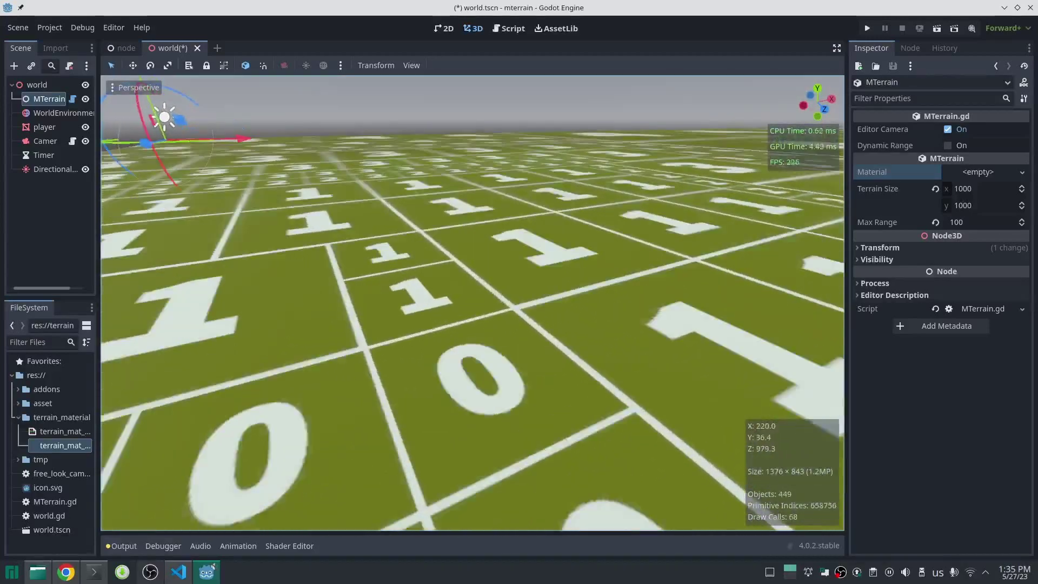
right_click_drag(346, 408, 400, 418)
key("e")
key("s")
key("d")
key("w")
scroll(471, 303, "down", 5)
key("shift+w")
key("w")
scroll(338, 419, "down", 1)
scroll(378, 419, "up", 3)
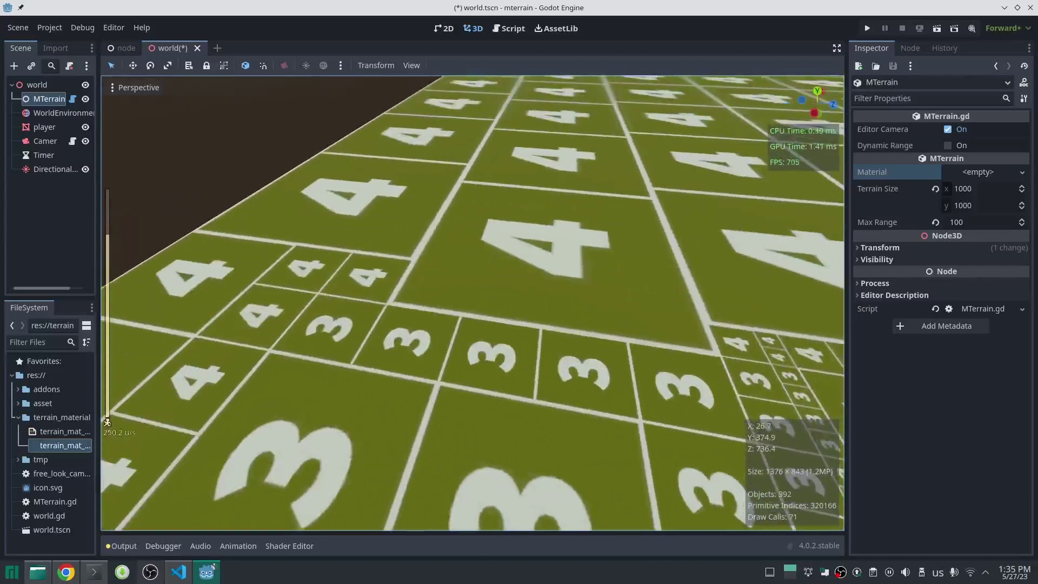
Step: Move the player mesh along its X axis from the terrain's corner across the chunks
key("shift+s")
right_click_drag(612, 396, 612, 395)
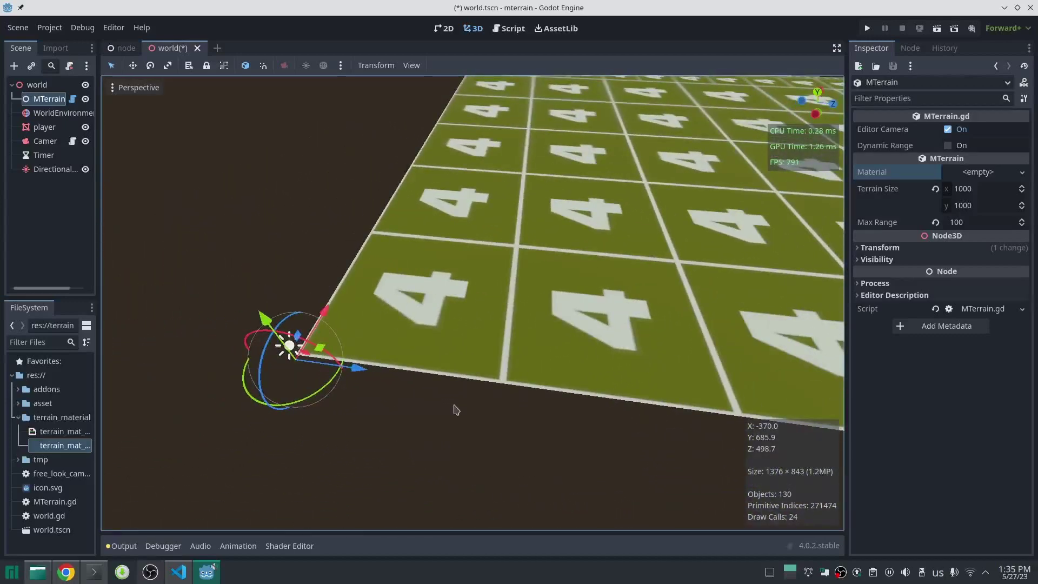
right_click_drag(455, 409, 455, 410)
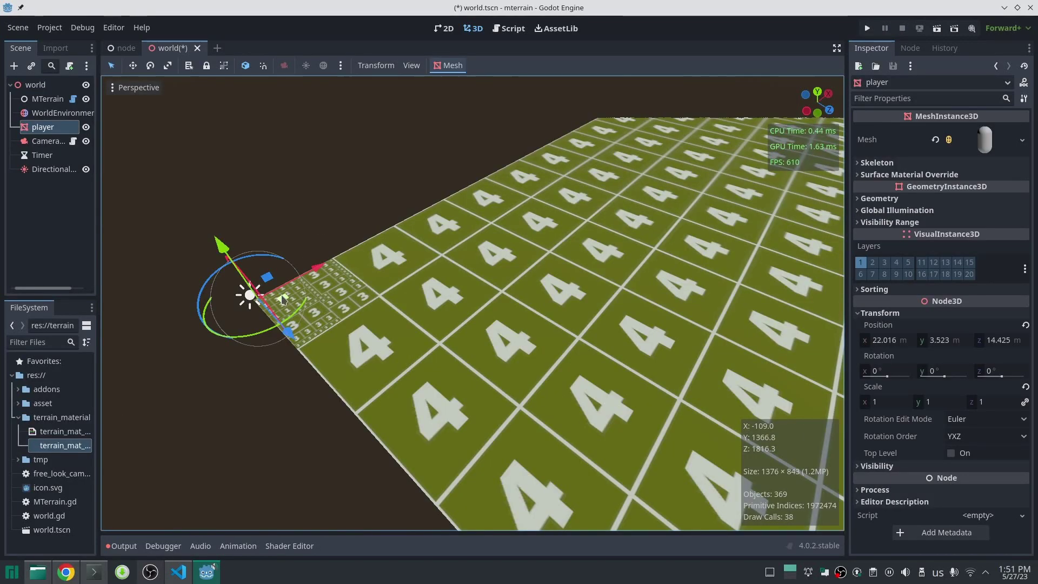
left_click_drag(323, 296, 636, 286)
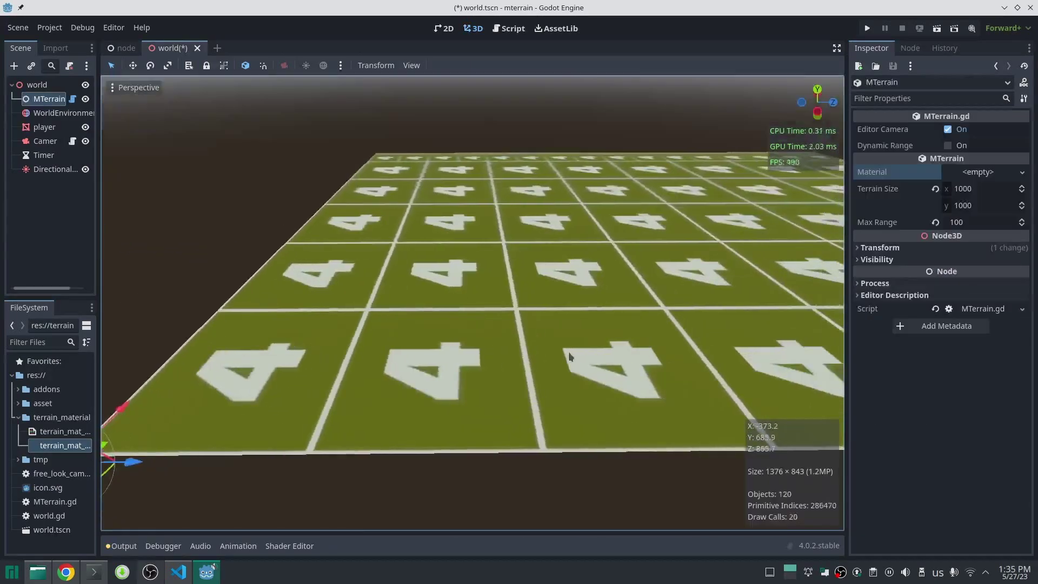
Step: Assign a new StandardMaterial3D to the terrain and display the 3D viewport in wireframe
left_click(978, 172)
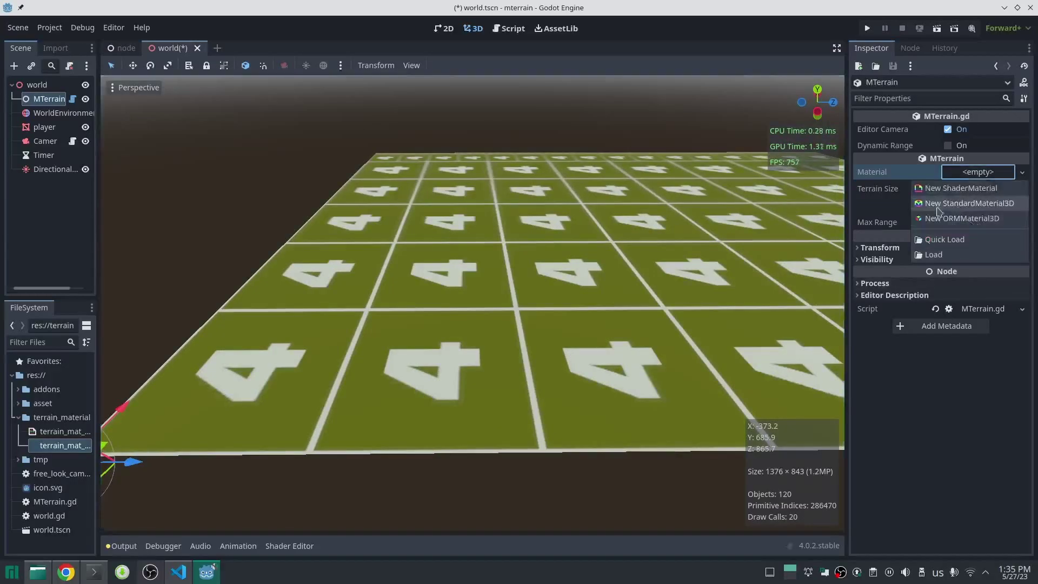
left_click(969, 204)
left_click(139, 88)
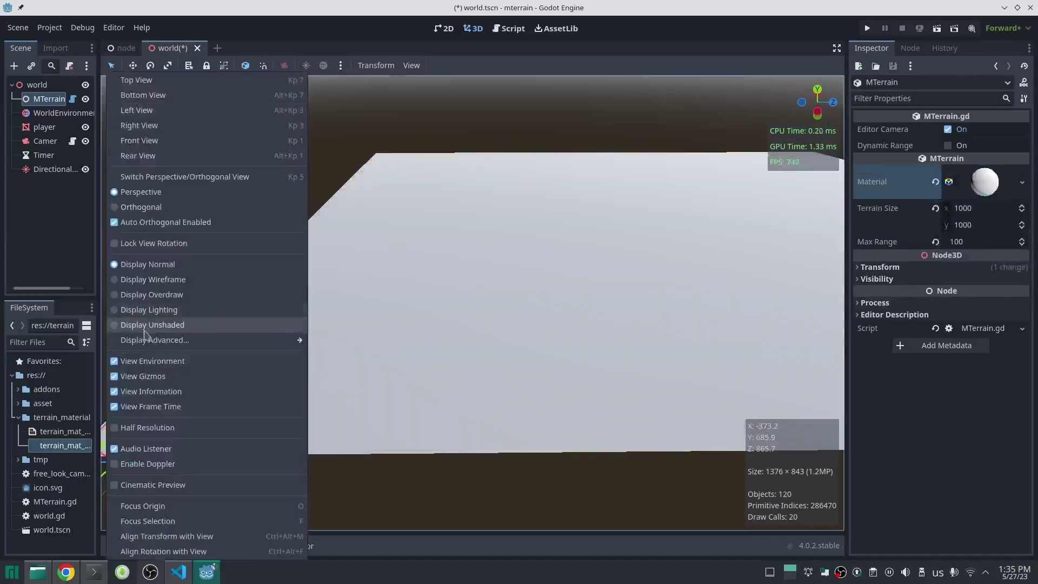
left_click(153, 278)
Step: Examine how the mesh density and chunk levels change across the terrain near and far from the camera
key("w")
mouse_move(564, 351)
right_mouse_down()
mouse_move(585, 346)
mouse_move(564, 351)
right_mouse_up()
scroll(575, 354, "up", 3)
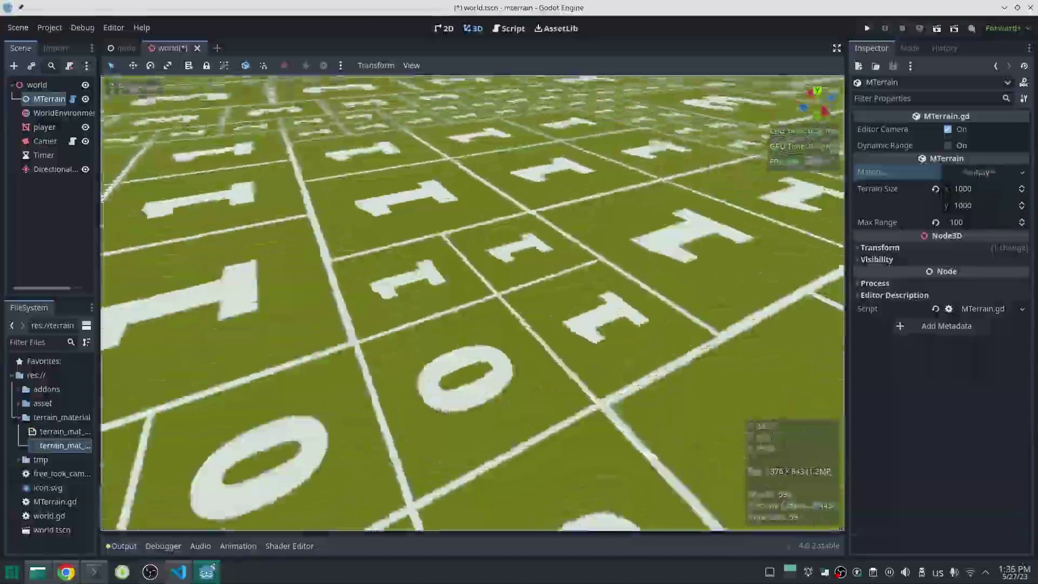
mouse_move(565, 350)
right_mouse_down()
mouse_move(565, 324)
mouse_move(565, 350)
right_mouse_up()
scroll(565, 351, "up", 2)
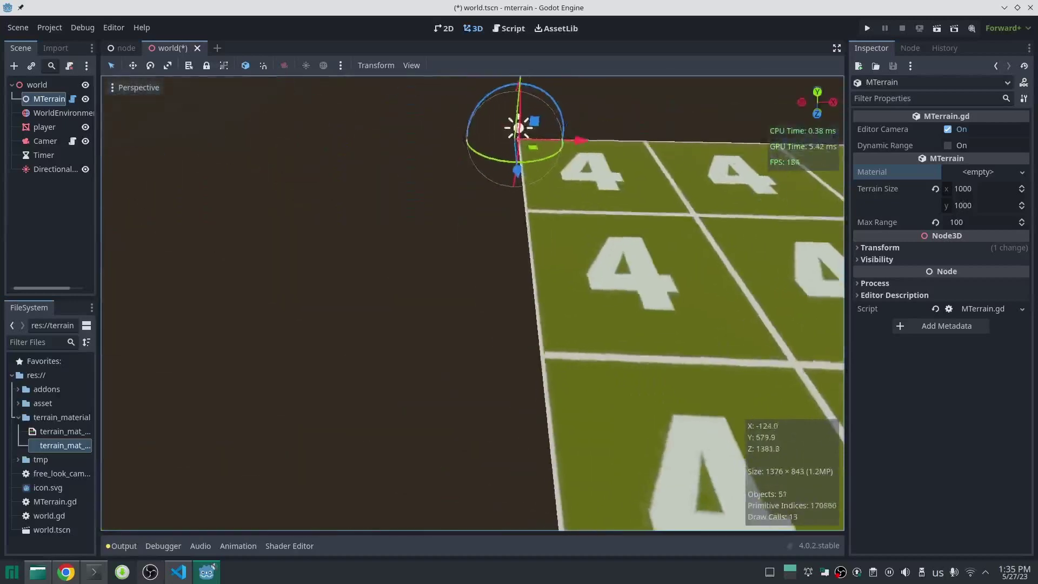
right_click_drag(564, 350, 565, 351)
Step: Open the MTerrain script and review the _process function that computes max_range from the editor camera's height
left_click(72, 99)
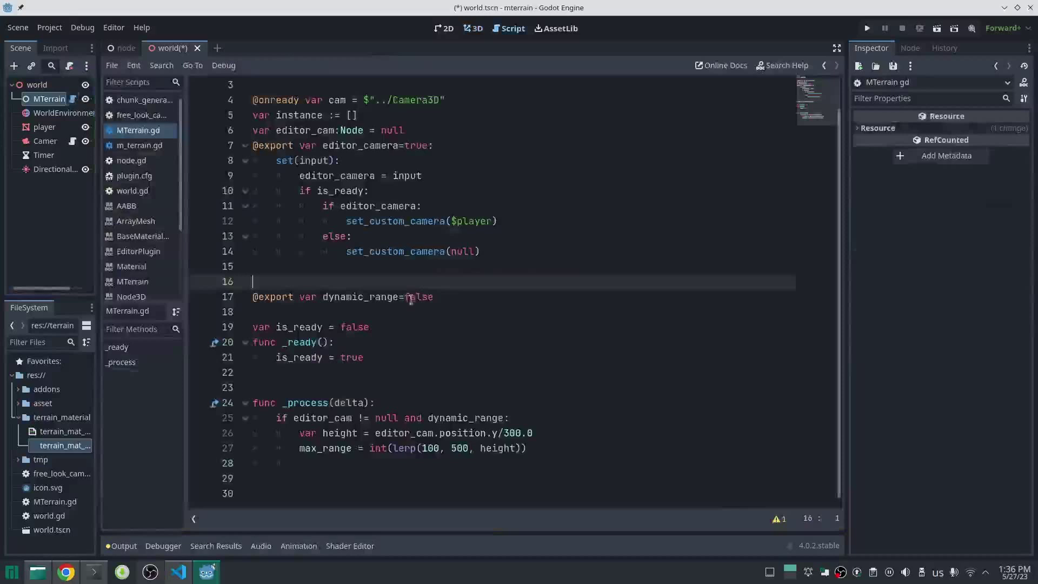
left_click_drag(533, 447, 195, 401)
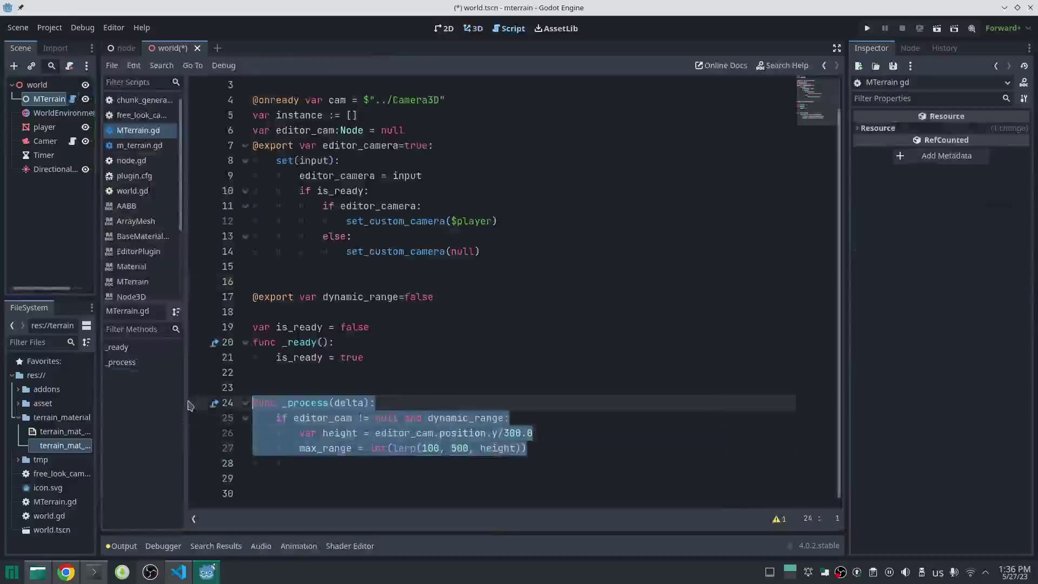
left_click(418, 471)
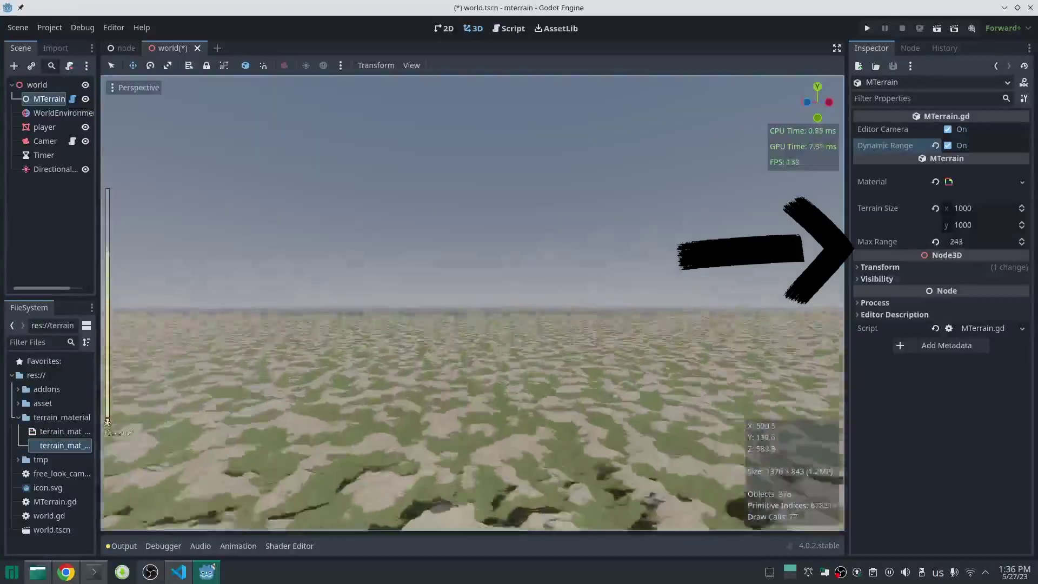
Step: Fly over the terrain at high and low altitudes to examine how Max Range adapts with Dynamic Range enabled
key("e")
key("q")
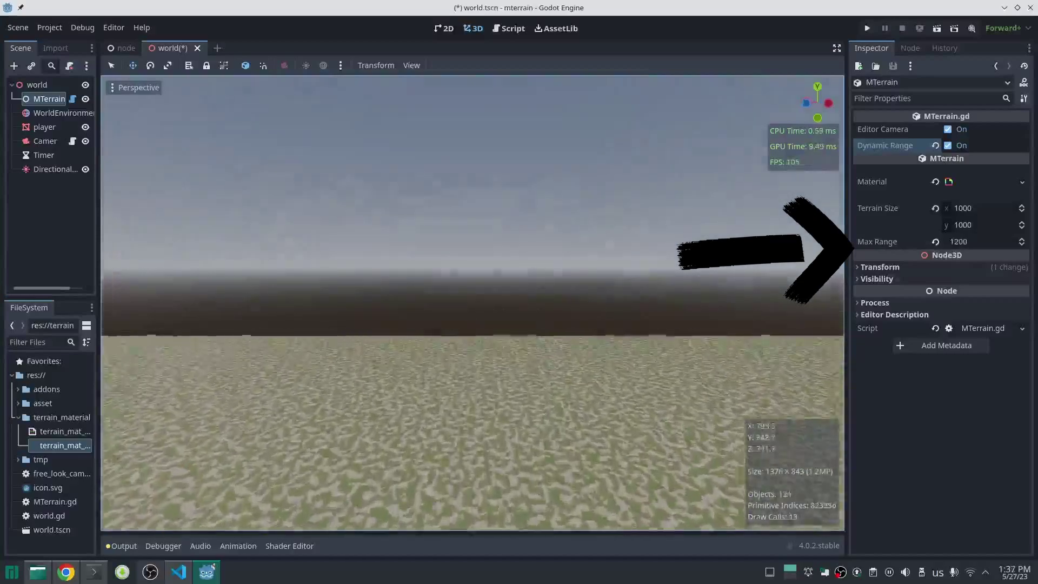
key("w")
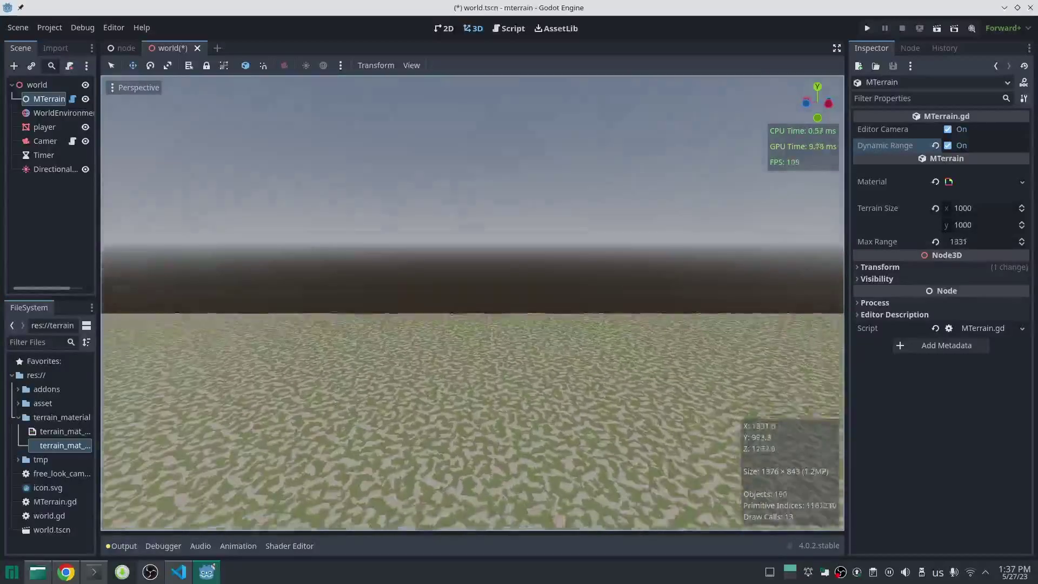
scroll(472, 303, "up", 2)
key("w")
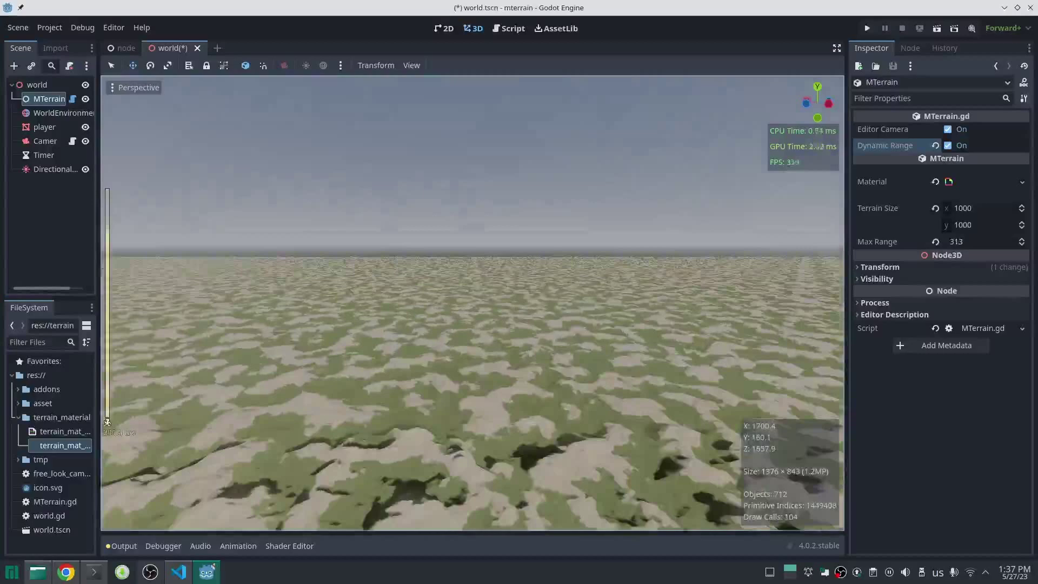
key("w")
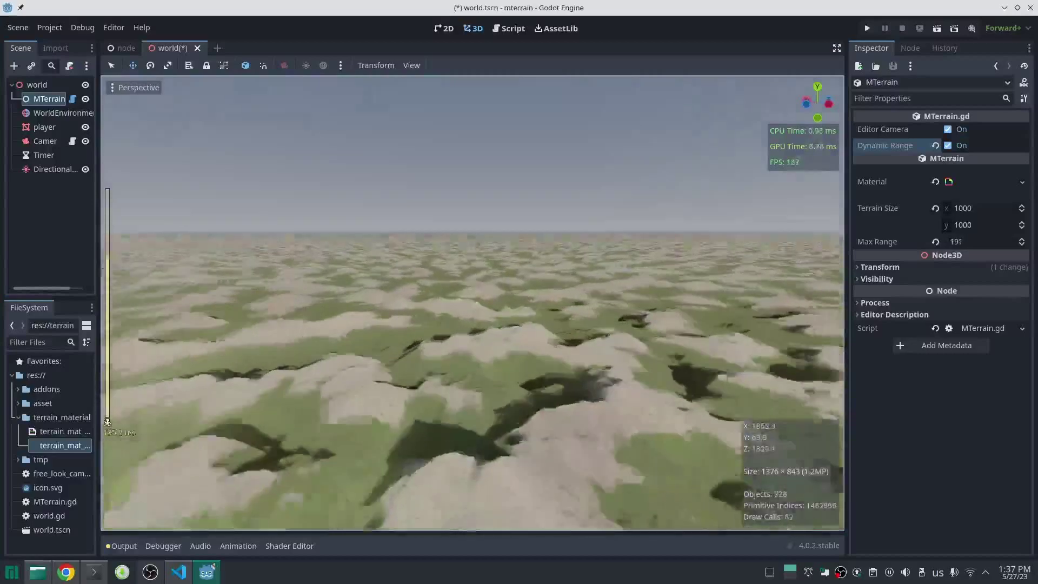
key("w")
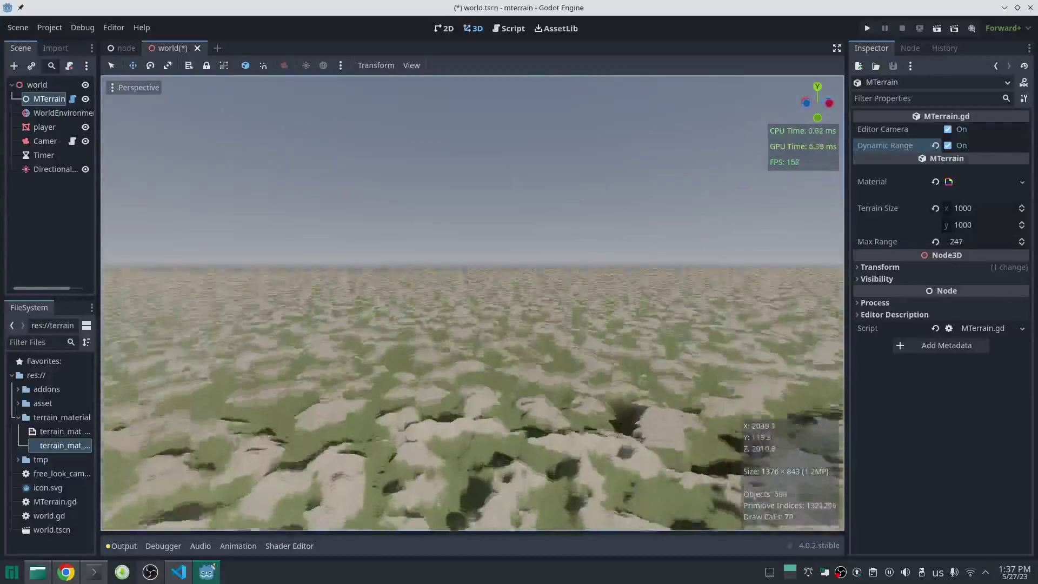
key("w")
key("q")
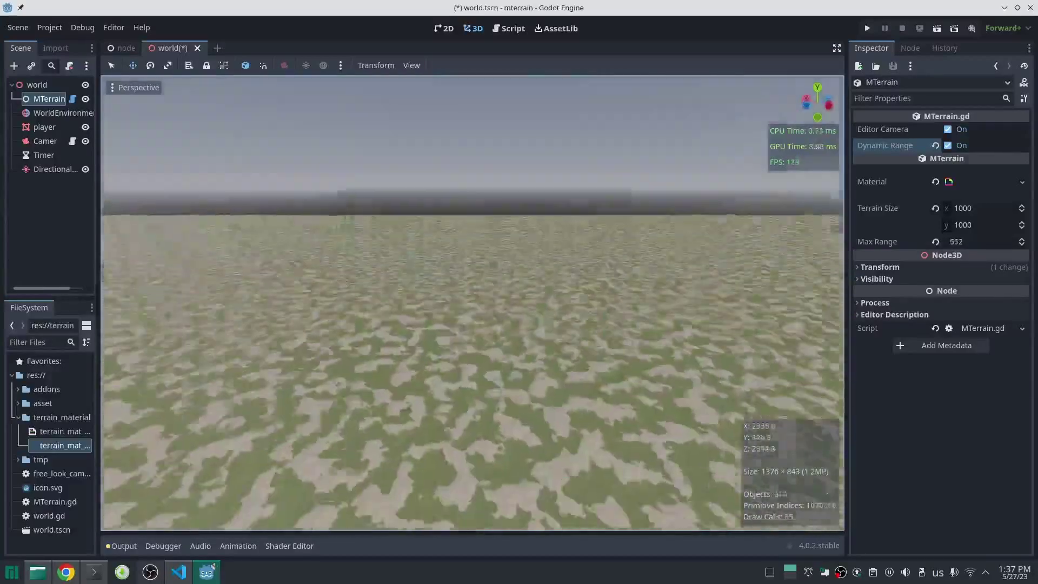
key("w")
scroll(472, 303, "down", 8)
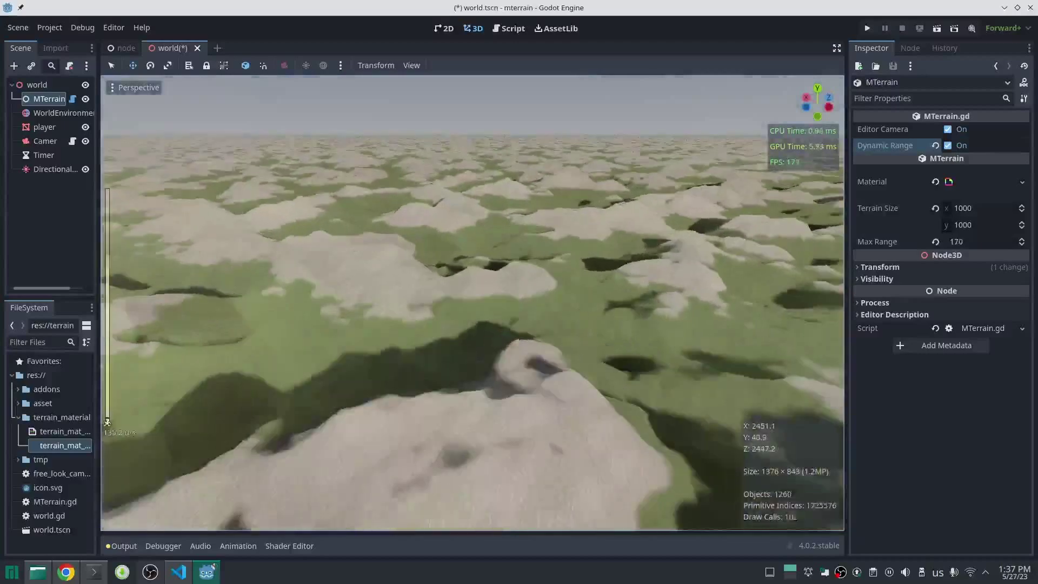
key("w")
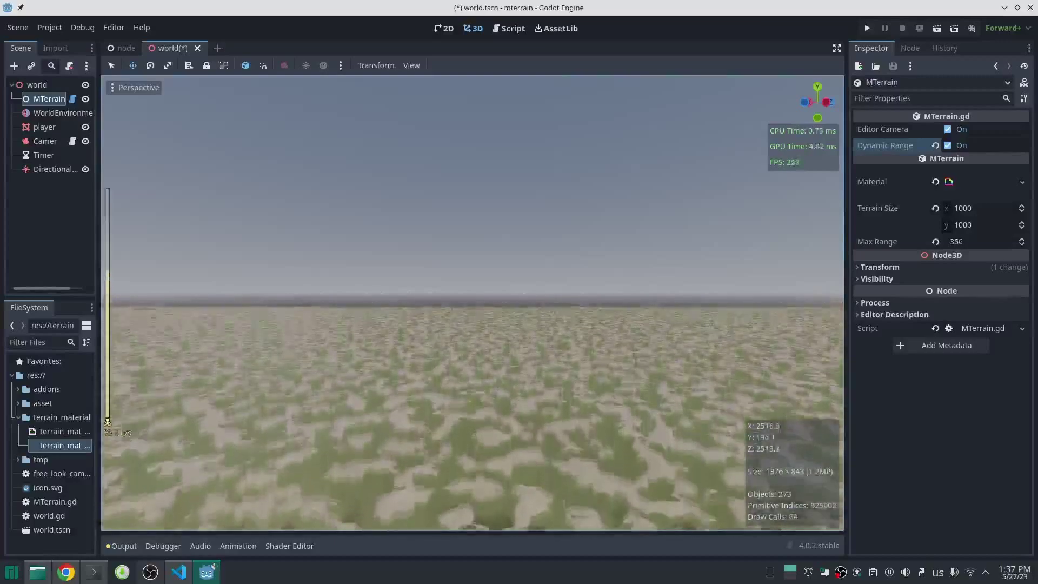
key("e")
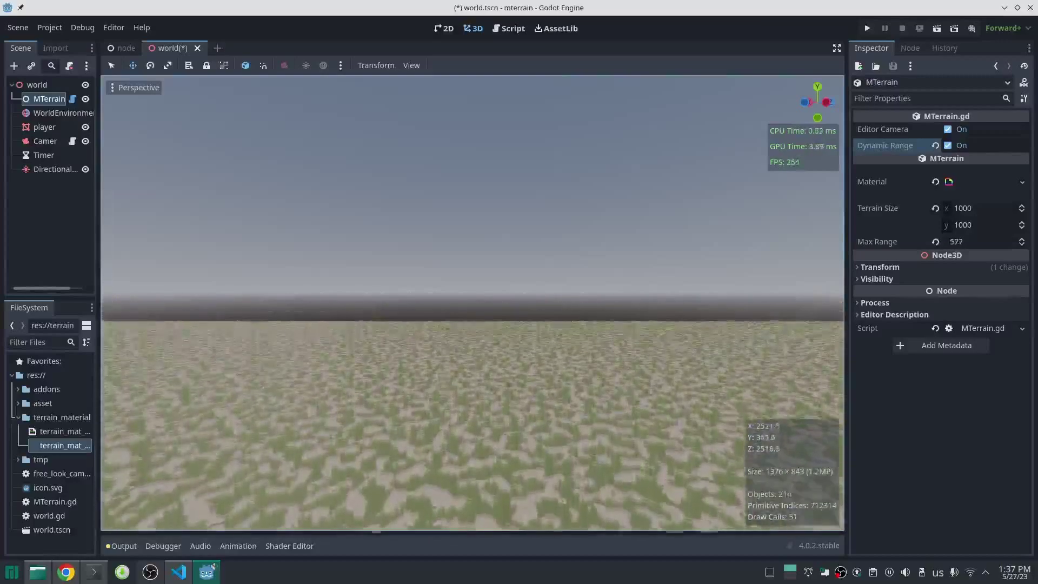
key("w")
key("q")
scroll(472, 302, "down", 6)
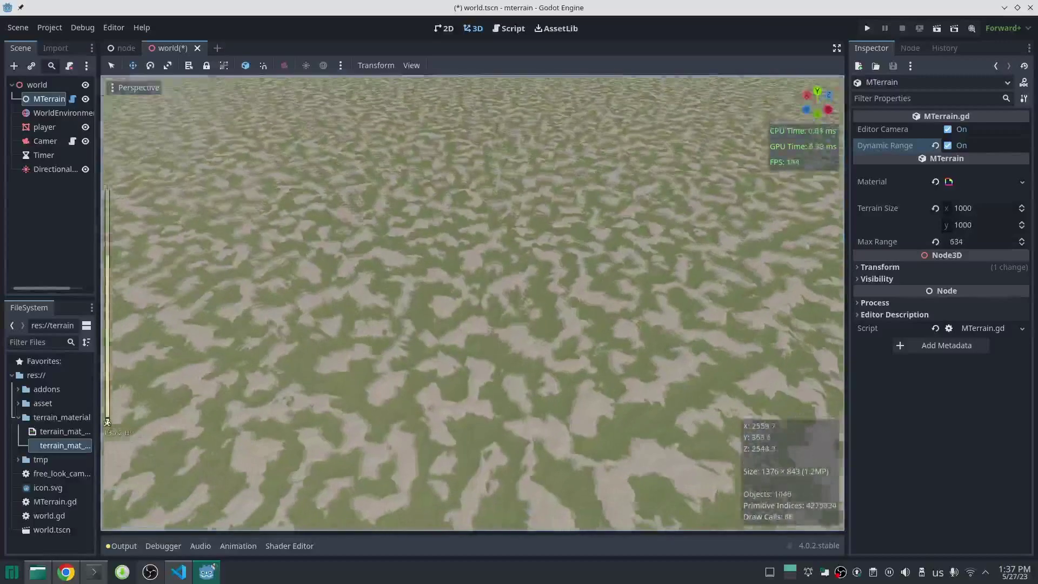
key("w")
key("q")
scroll(472, 302, "down", 14)
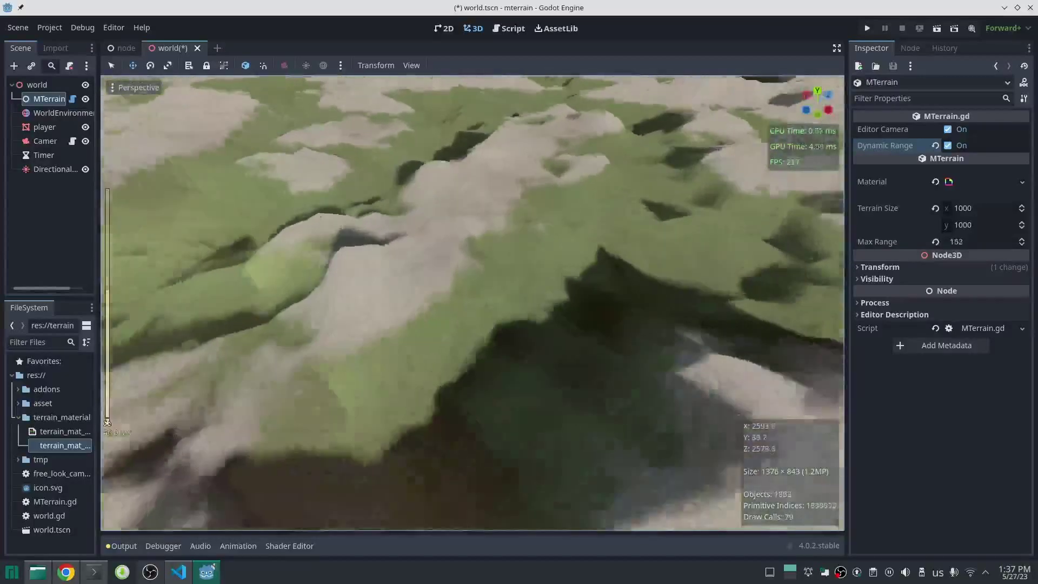
key("w")
right_click_drag(472, 303, 472, 212)
right_click_drag(472, 329, 412, 317)
key("w")
key("w")
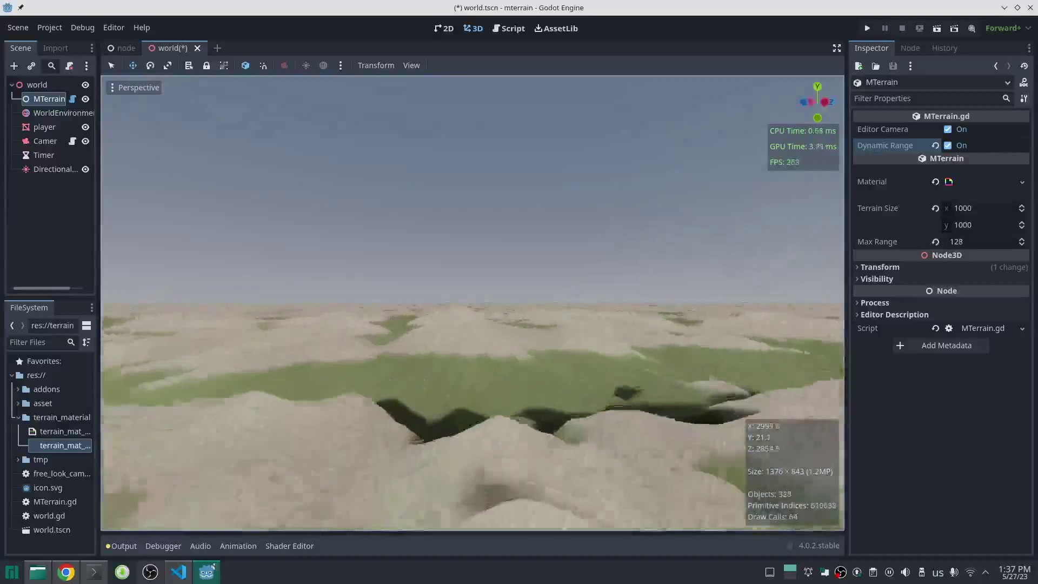
right_click_drag(472, 329, 551, 333)
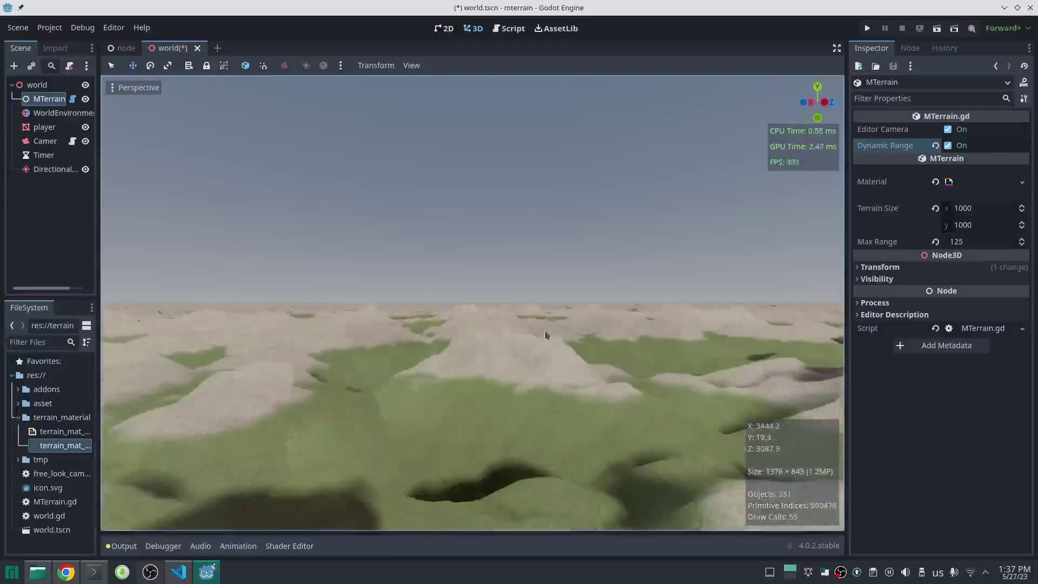